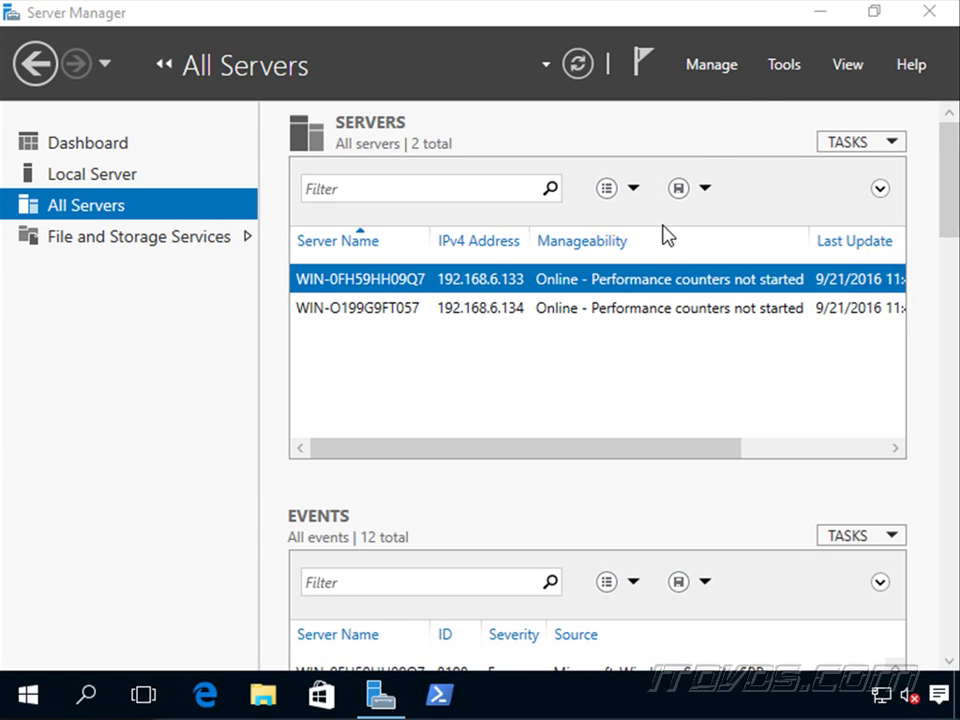
# Step: Open Computer Management for the local server, widen its console tree and expand Services and Applications
pyautogui.click(787, 69)
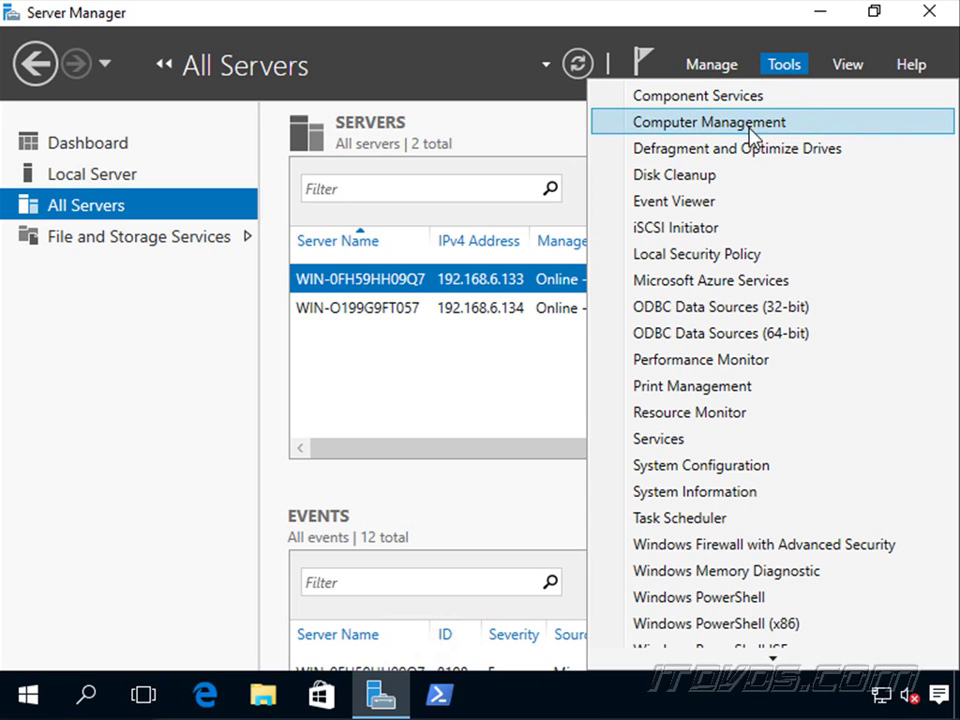
pyautogui.rightClick(28, 693)
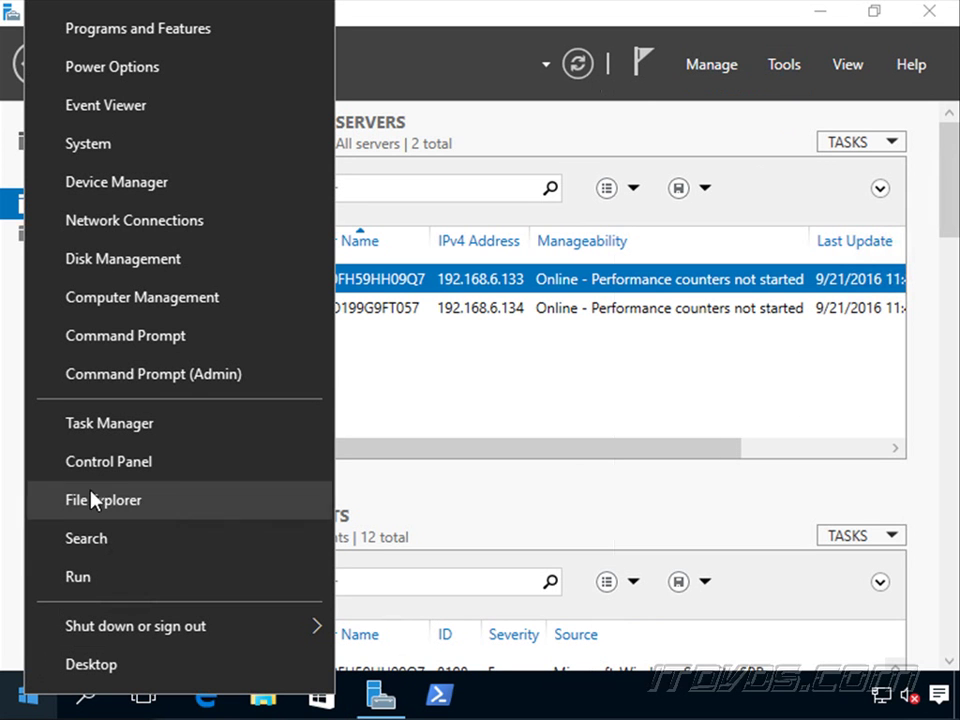
pyautogui.click(155, 303)
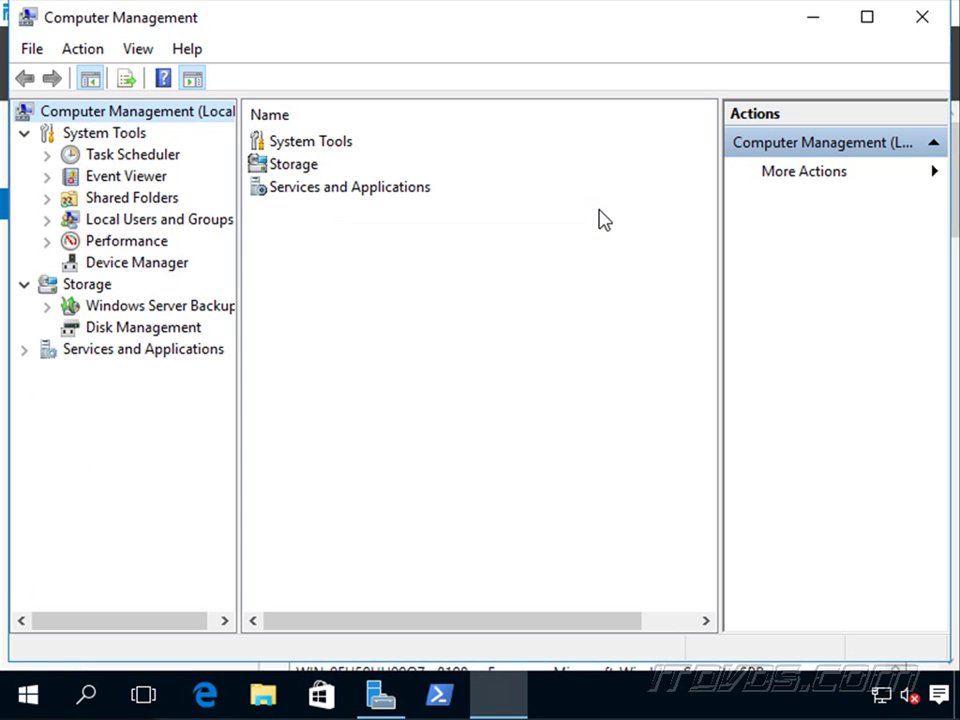
pyautogui.moveTo(237, 251); pyautogui.dragTo(282, 231)
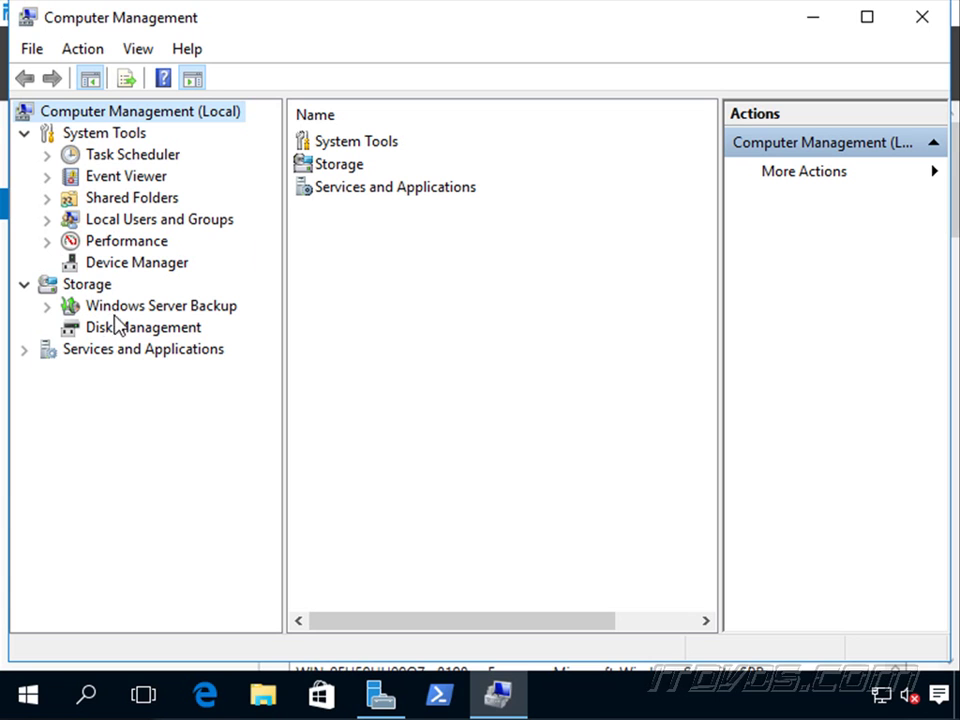
pyautogui.click(24, 349)
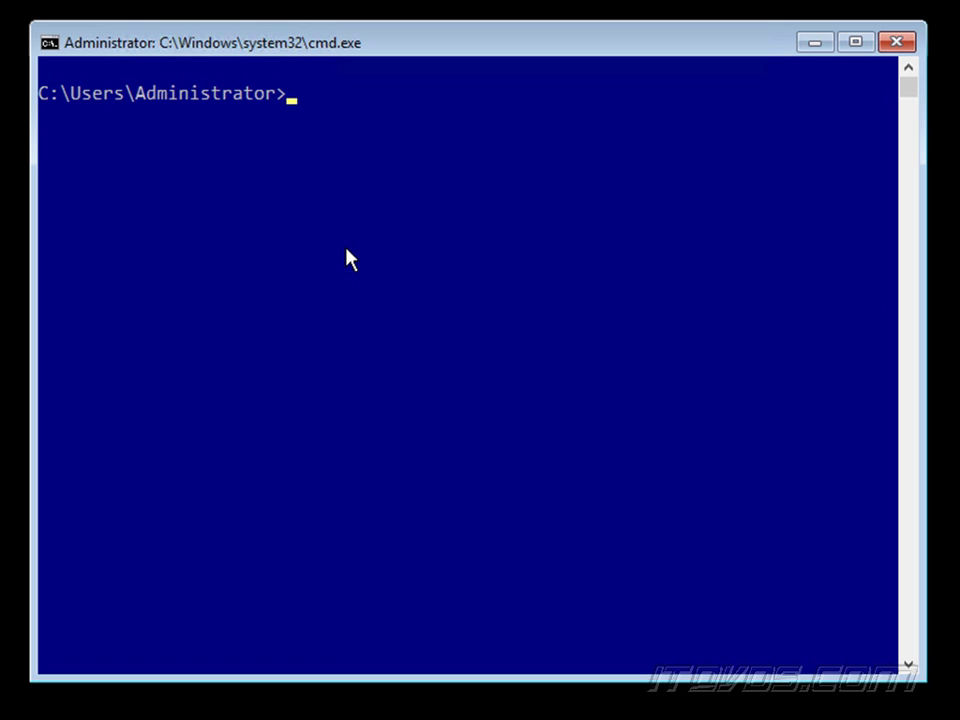
# Step: In the remote server's command prompt, start PowerShell and enable the firewall rule with display name "Windows Management Instrumentation (DCOM-In)"
pyautogui.write('powershell')
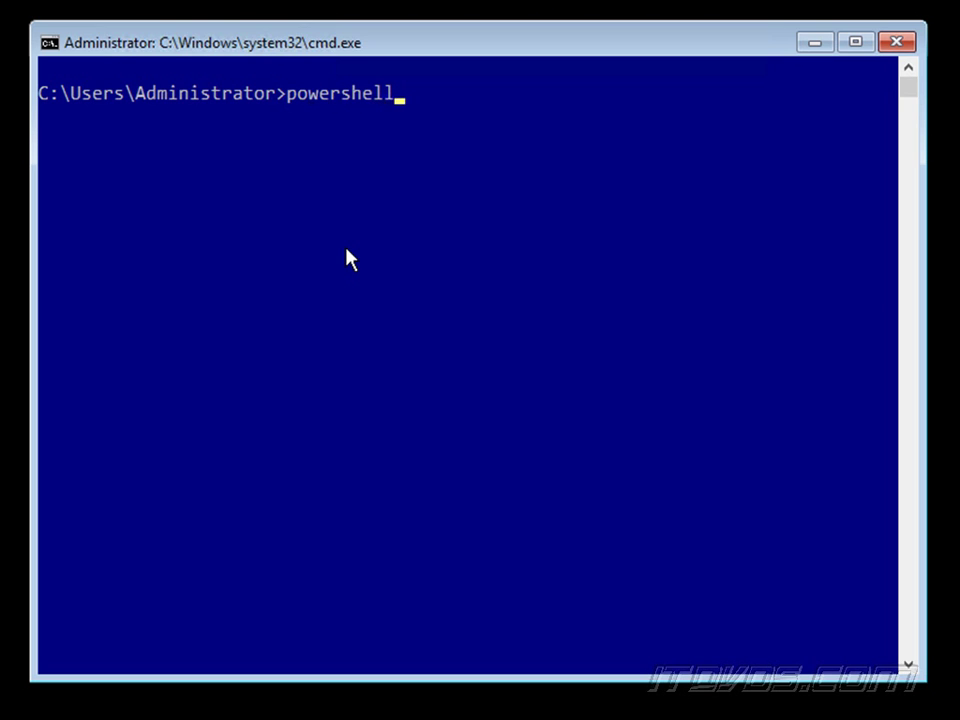
pyautogui.press('Return')
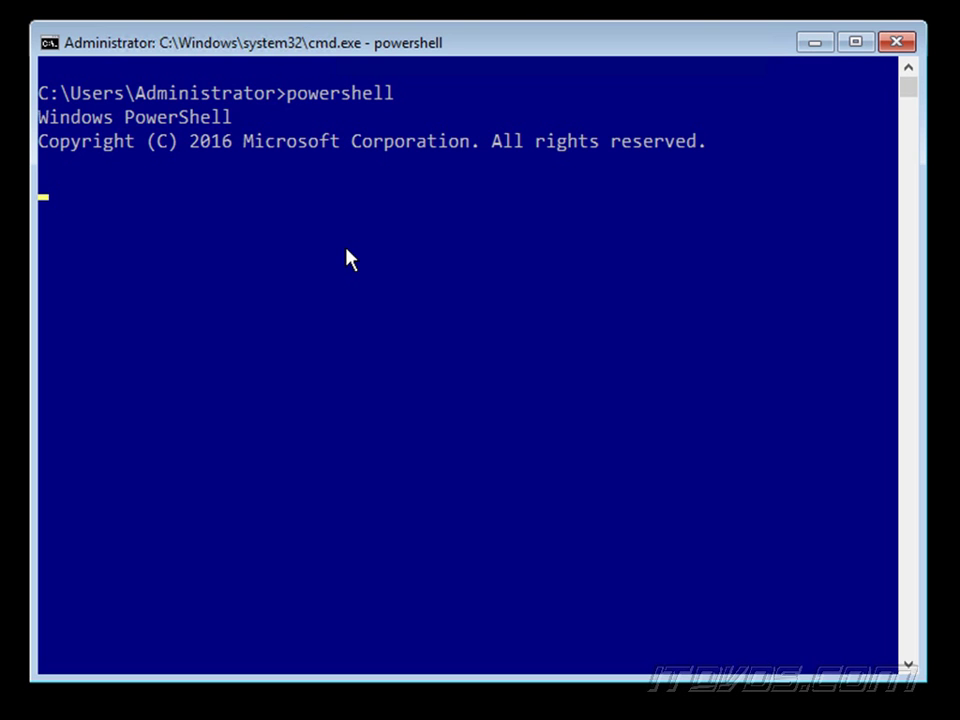
pyautogui.rightClick(374, 318)
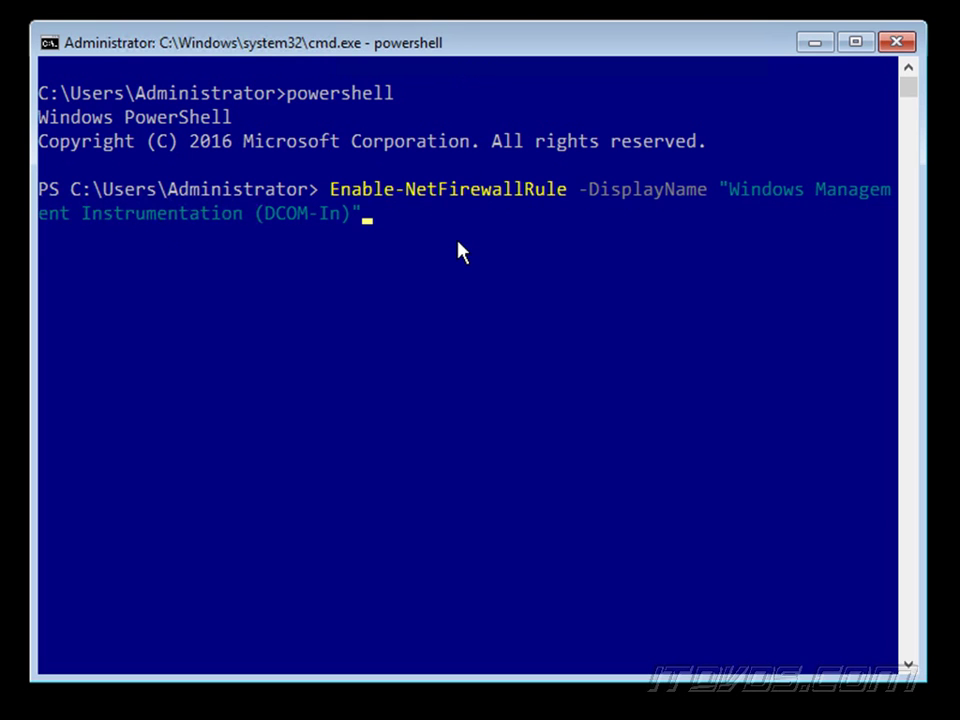
pyautogui.press('Return')
# Step: Enable the firewall rule groups "Remote Event Log Management", "Remote Service Management" and "Remote Volume Management" with Enable-NetFirewallRule
pyautogui.write('Enable-NetFirewallRule -DisplayGroup "Remote Event Log Management"')
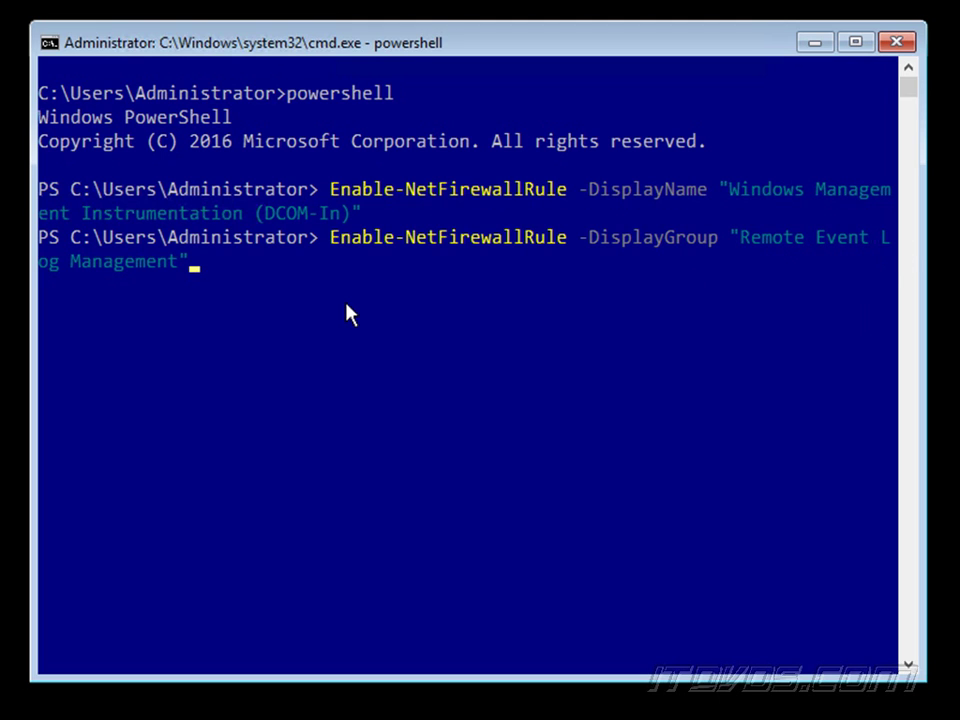
pyautogui.press('Return')
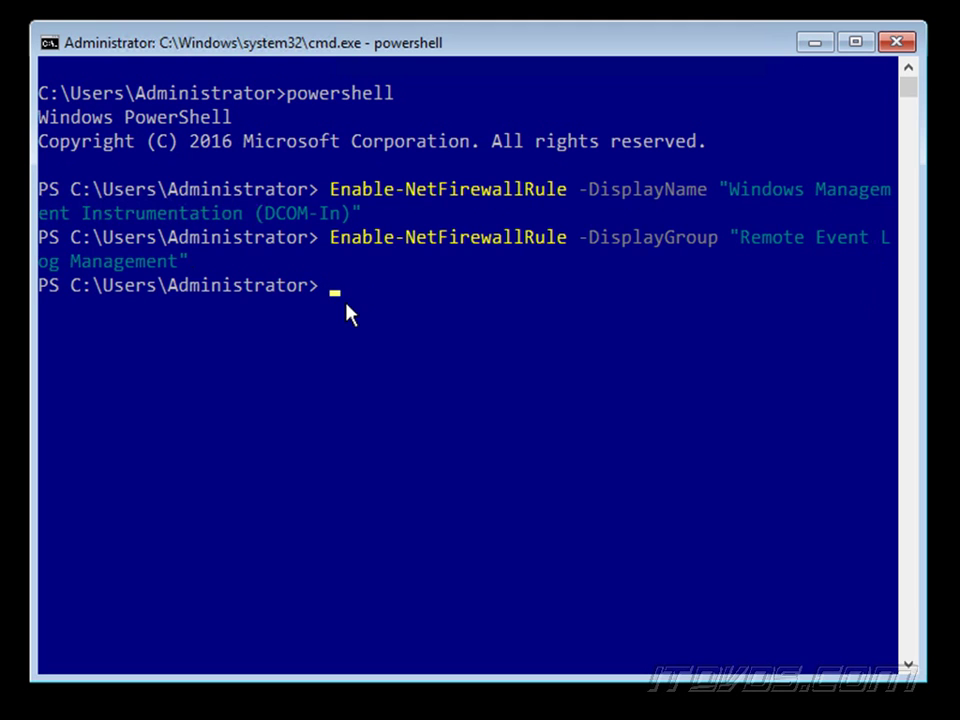
pyautogui.rightClick(351, 283)
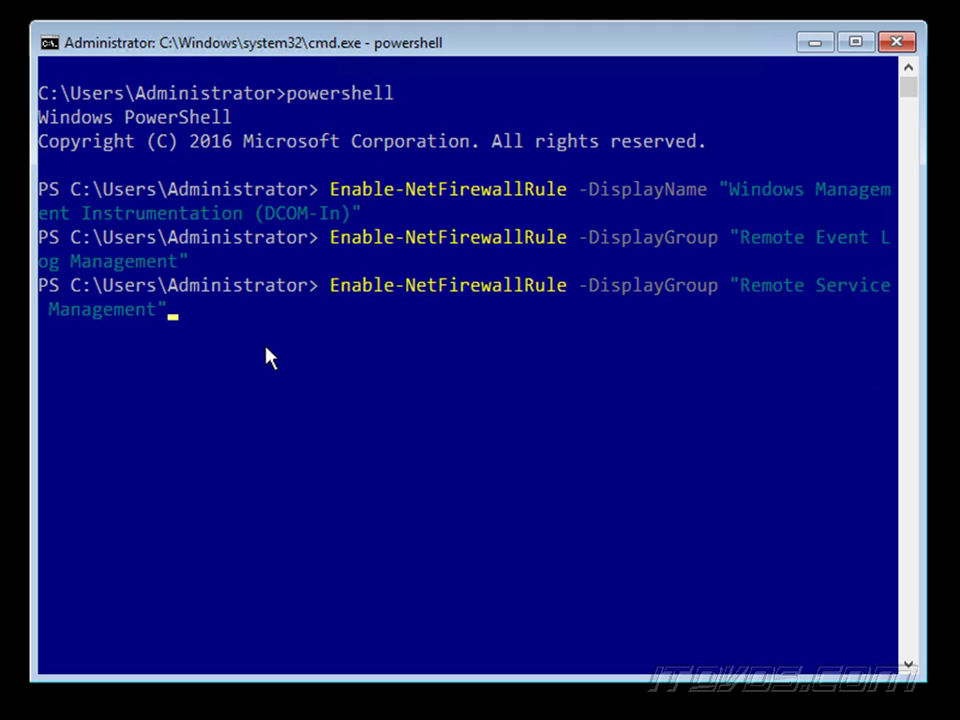
pyautogui.press('Return')
pyautogui.rightClick(264, 345)
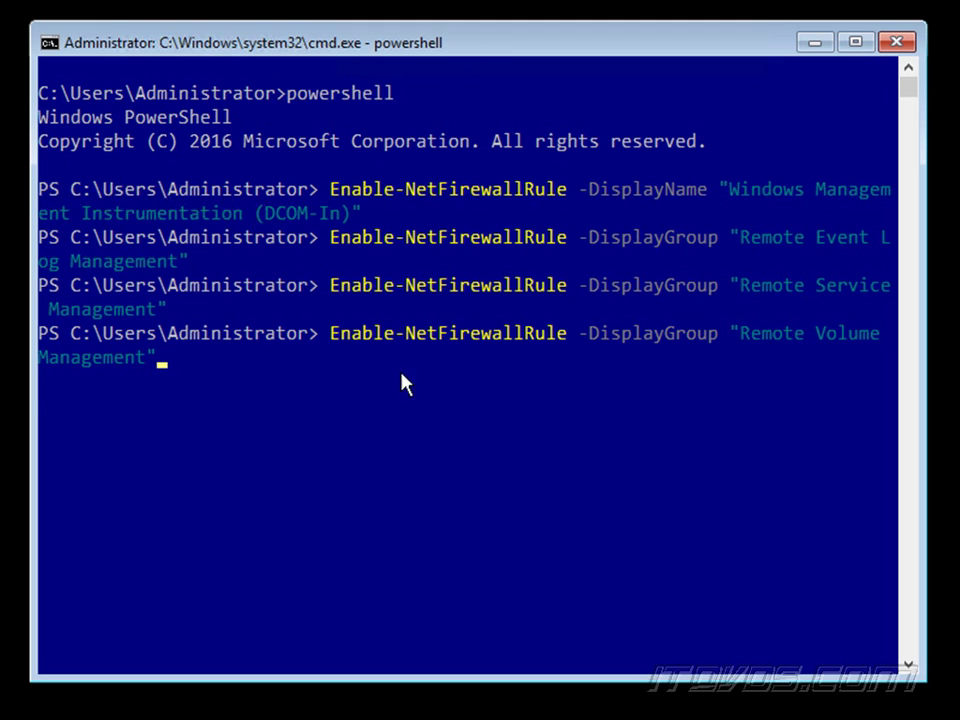
pyautogui.press('Return')
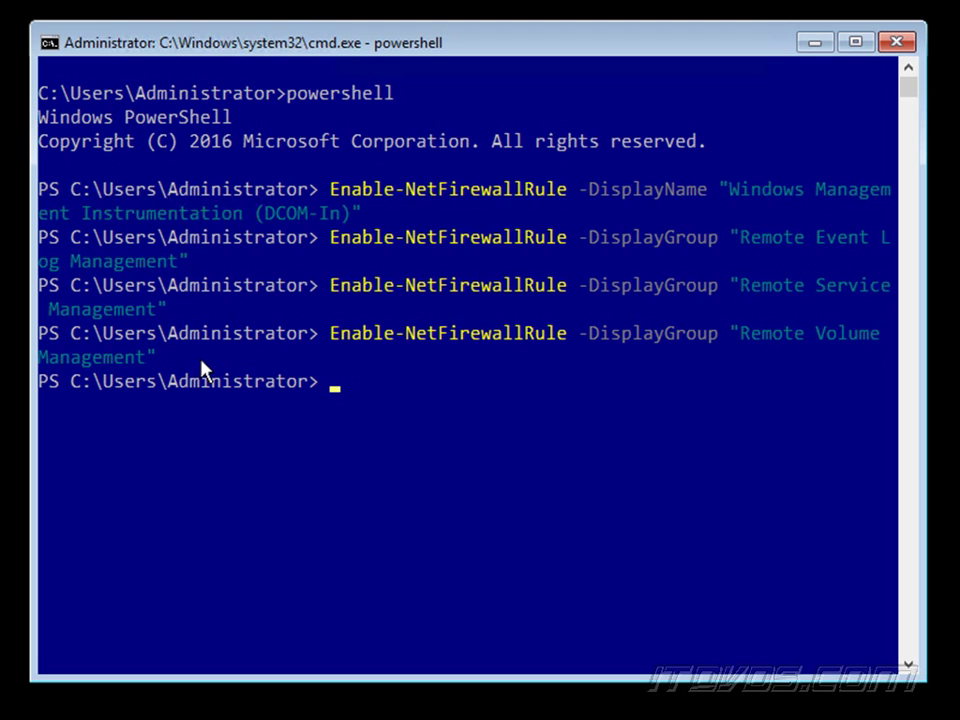
# Step: Enable the firewall rule groups "Windows Firewall Remote Management" and "Remote Scheduled Tasks Management" with Enable-NetFirewallRule
pyautogui.write('Enable-NetFirewallRule -DisplayGroup "Windows Firewall Remote Management"')
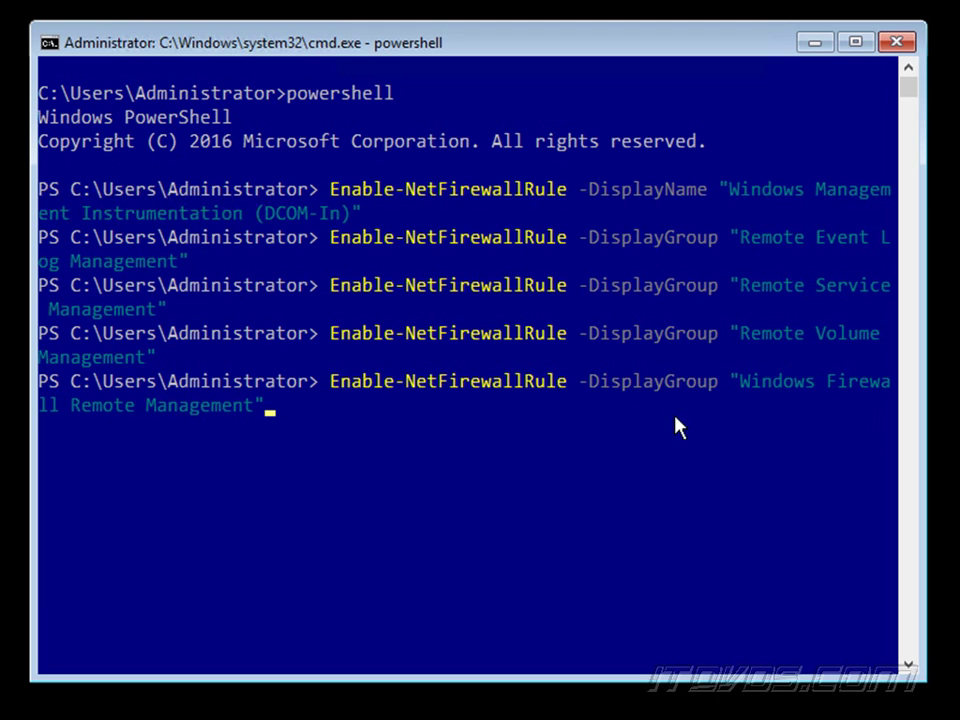
pyautogui.press('Return')
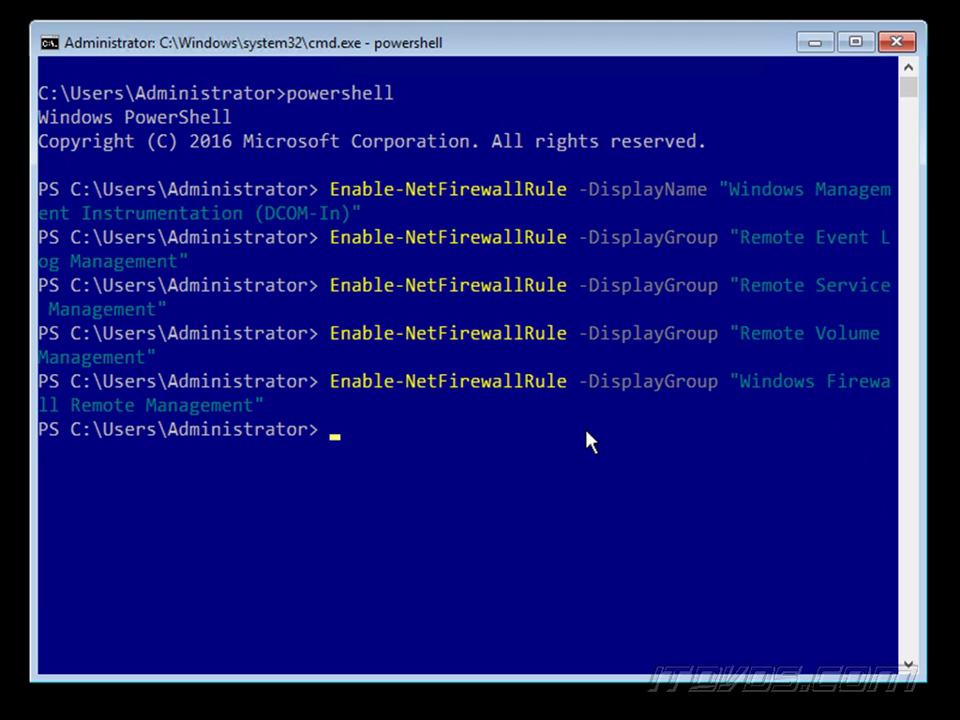
pyautogui.write('Enable-NetFirewallRule -DisplayGroup "Remote Scheduled Tasks Management"')
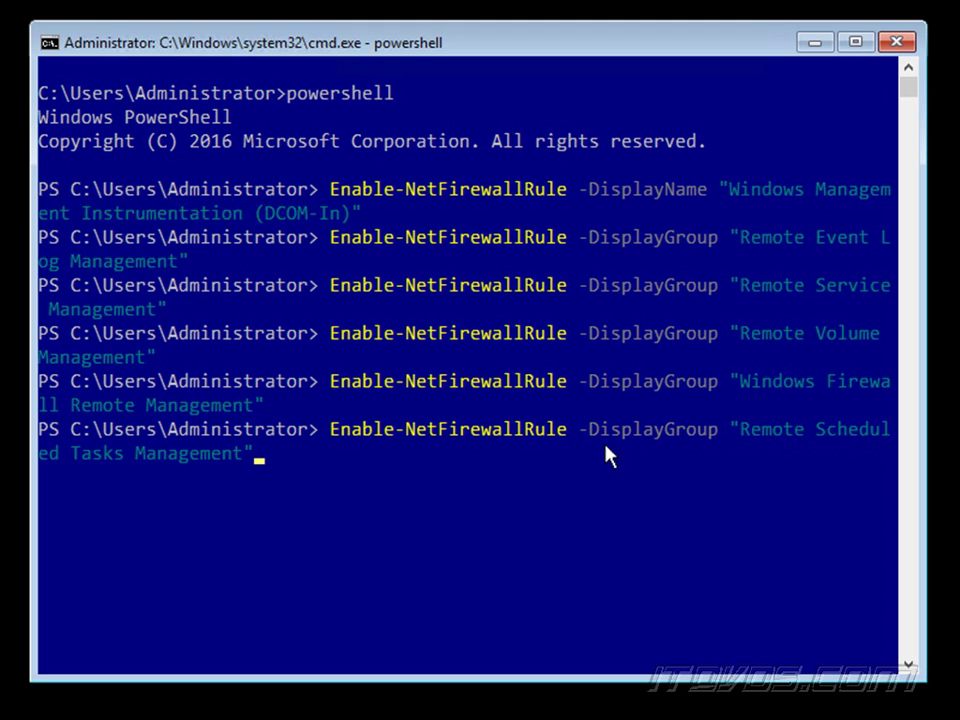
pyautogui.press('Return')
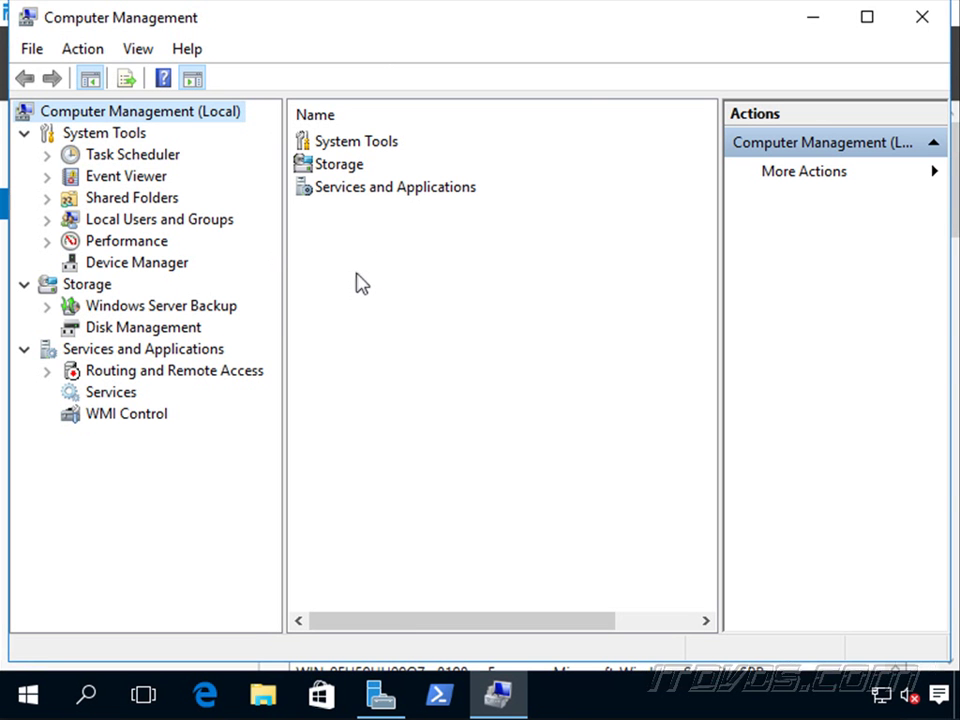
# Step: On the local server, run PowerShell as administrator and enable the "Remote Volume Management" firewall rule group with Enable-NetFirewallRule
pyautogui.rightClick(441, 700)
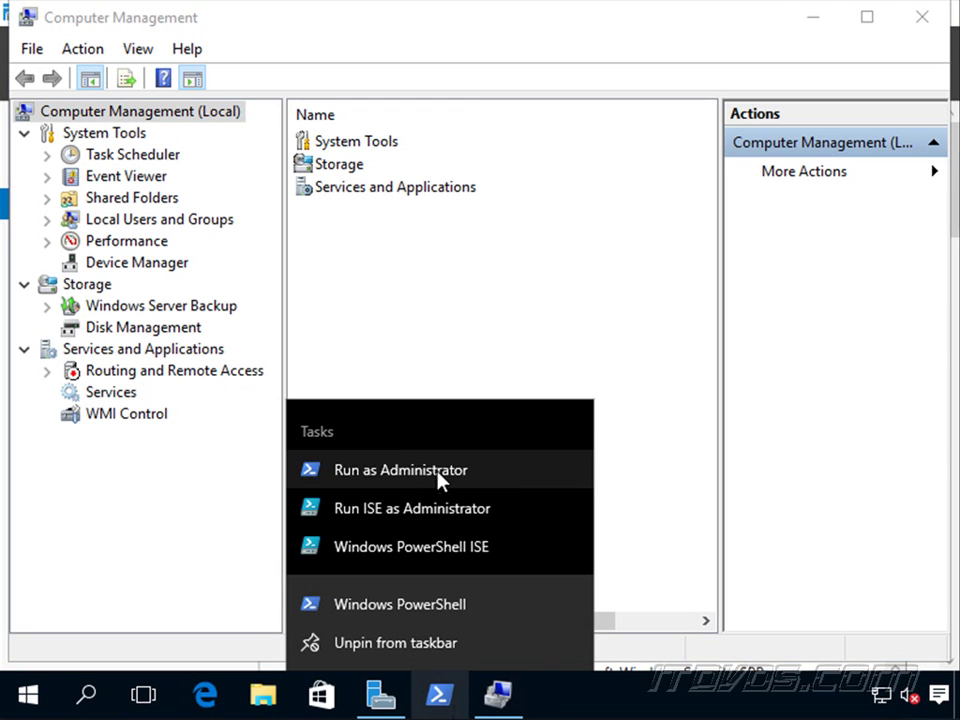
pyautogui.click(439, 479)
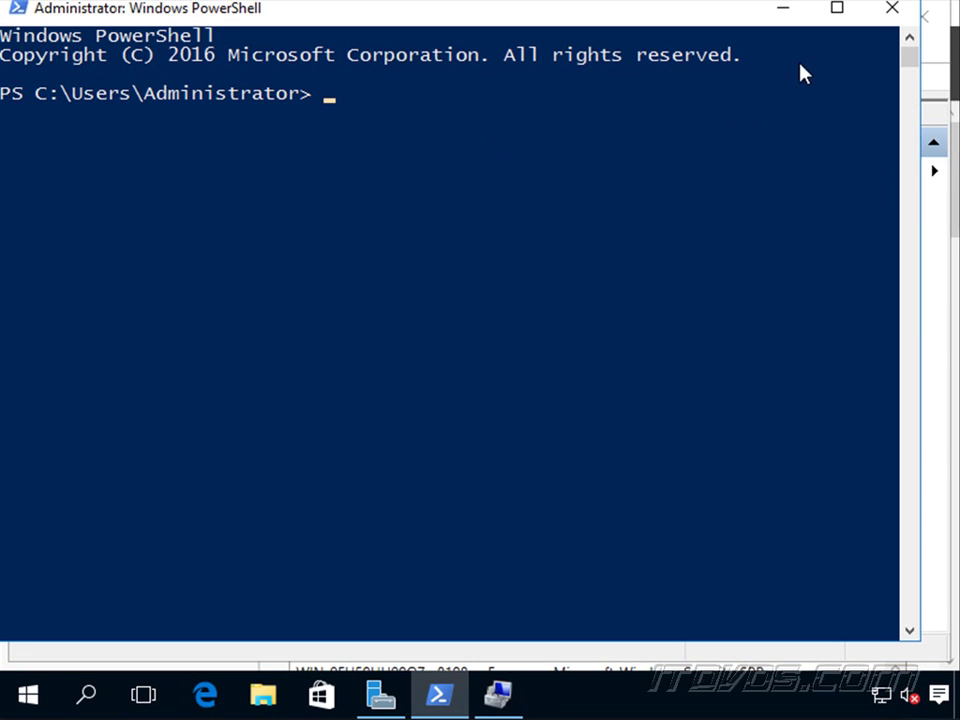
pyautogui.click(837, 8)
pyautogui.write('Enable-NetFirewallRule -DisplayGroup "Remote Volume Management"')
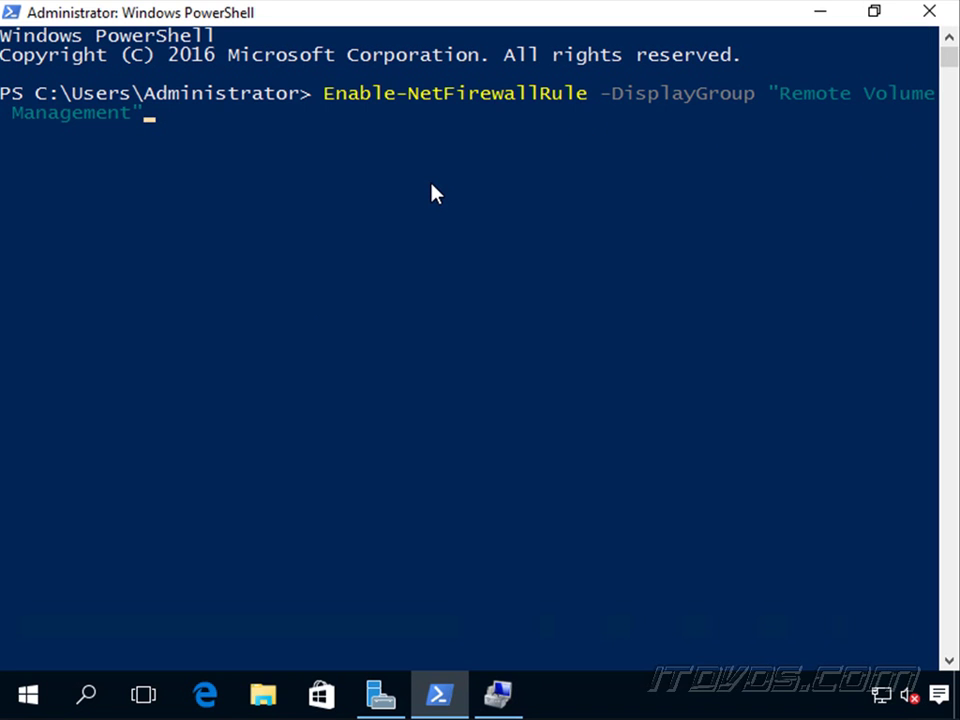
pyautogui.press('Return')
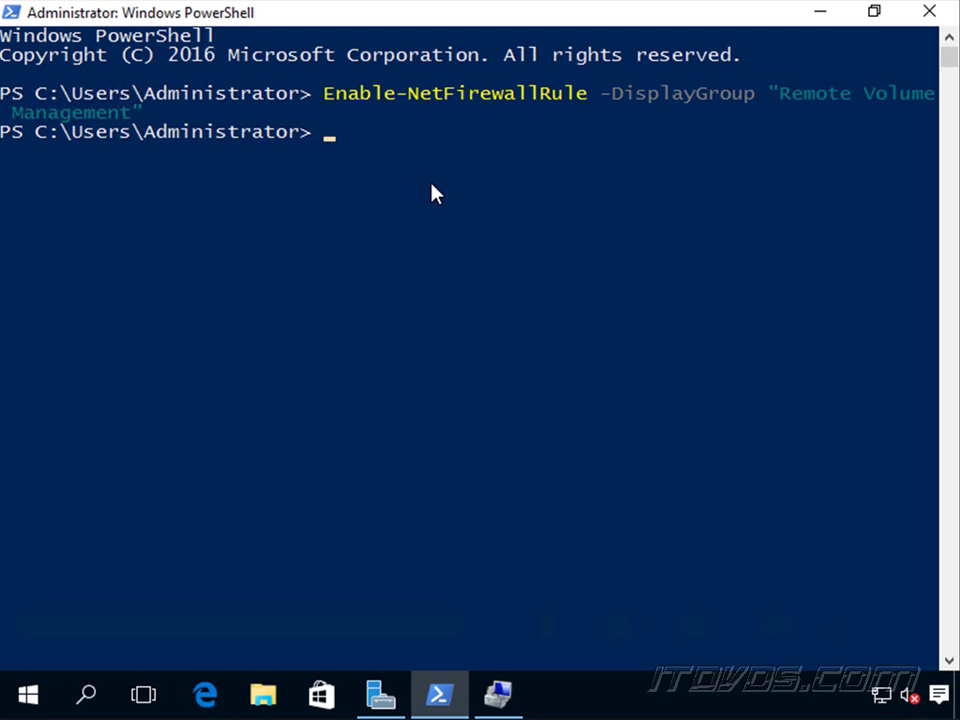
pyautogui.click(822, 14)
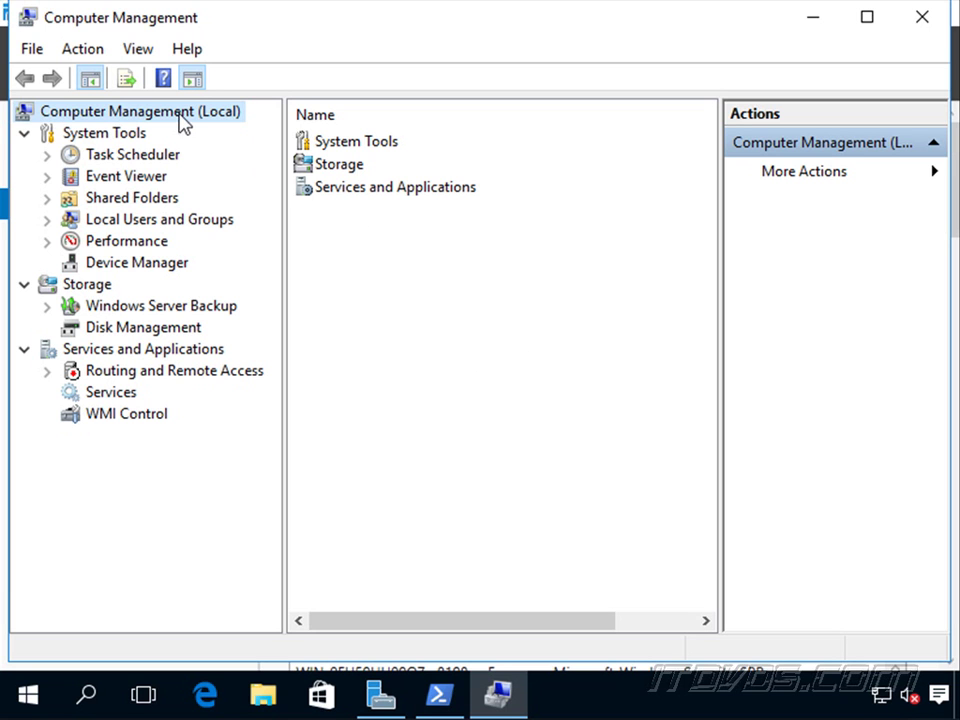
pyautogui.rightClick(144, 115)
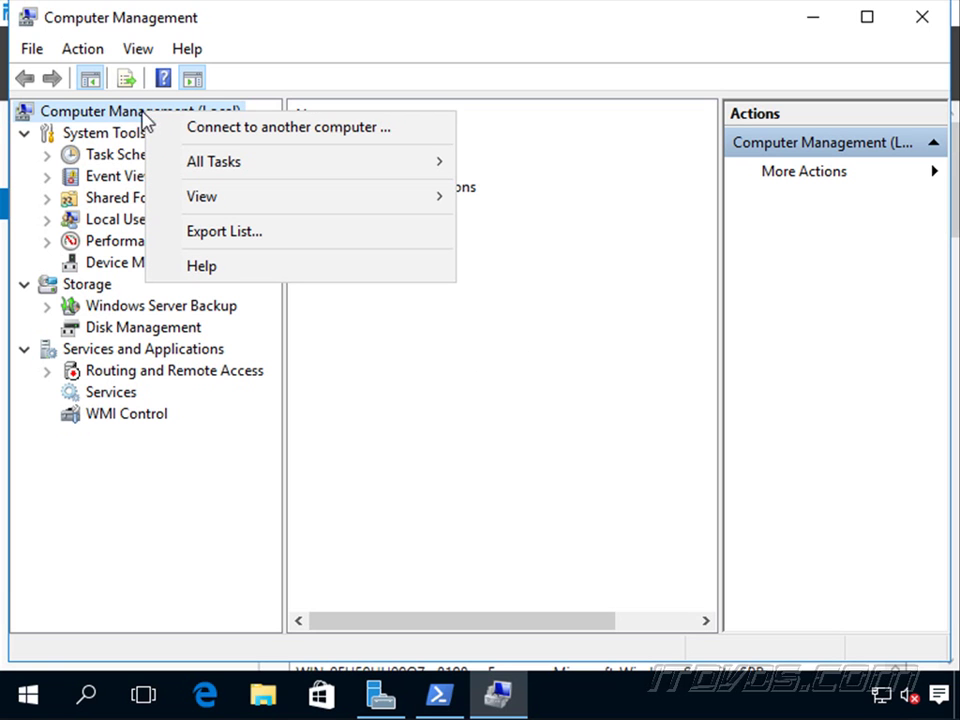
pyautogui.click(603, 54)
pyautogui.click(834, 24)
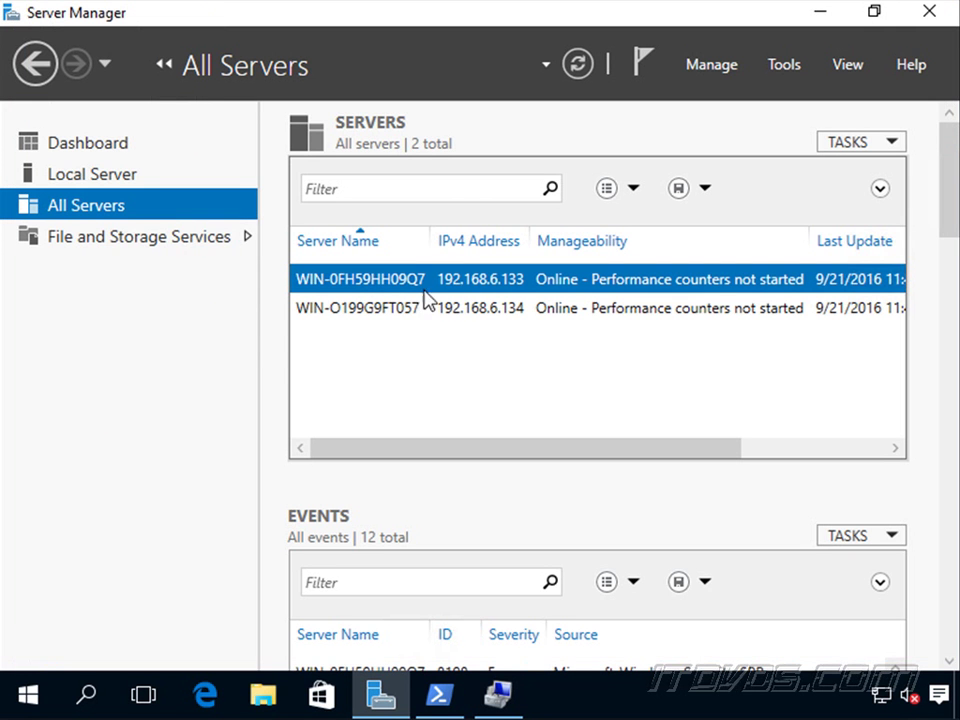
pyautogui.rightClick(541, 290)
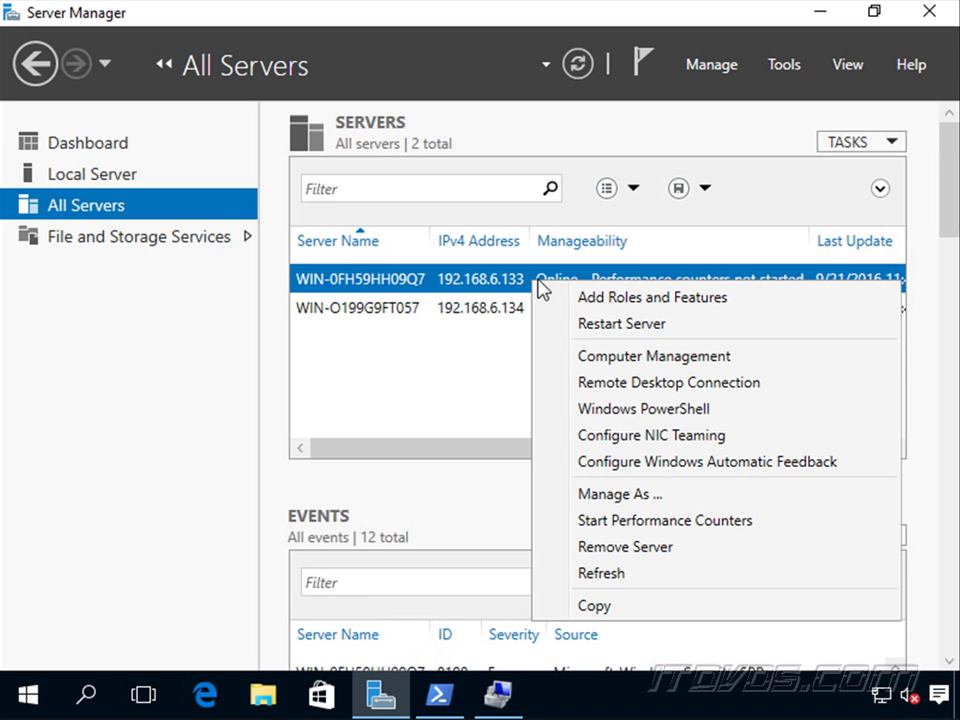
pyautogui.click(604, 356)
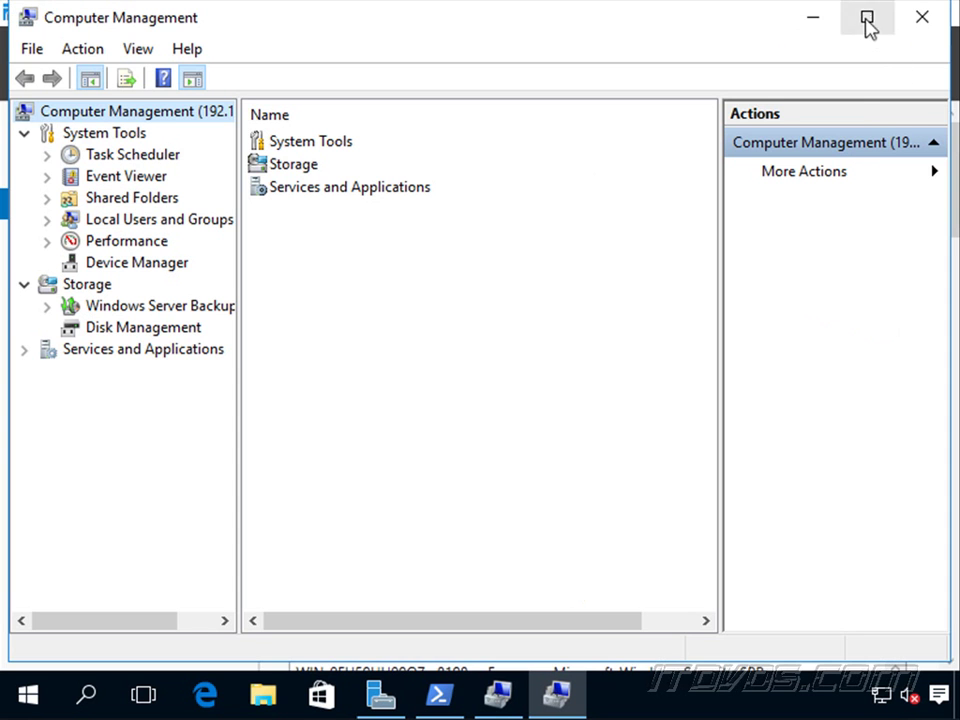
pyautogui.click(867, 19)
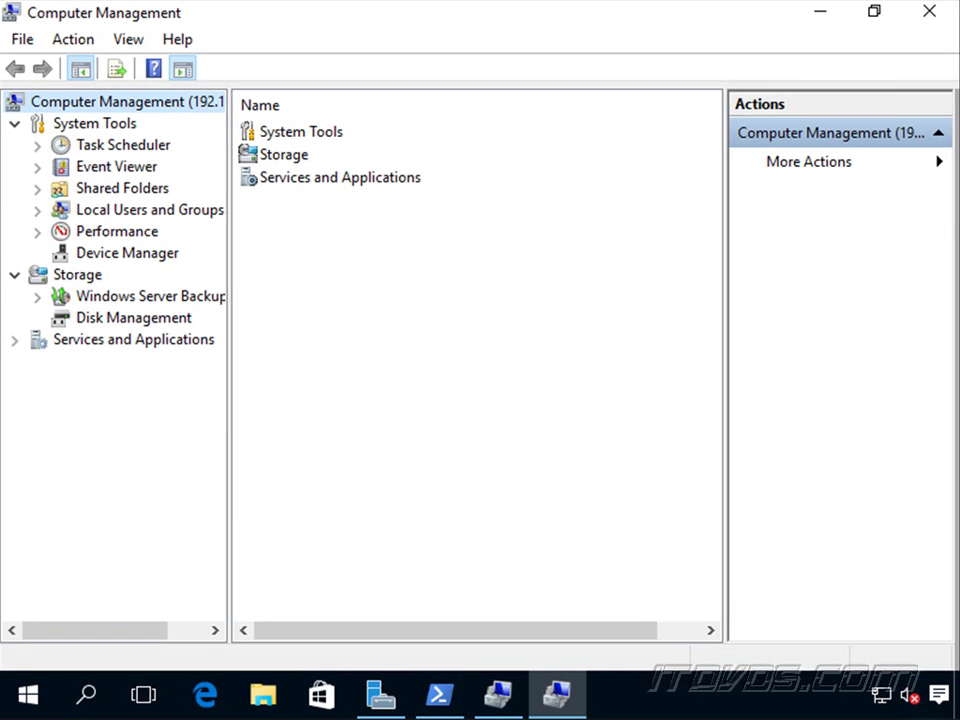
pyautogui.moveTo(228, 155); pyautogui.dragTo(303, 170)
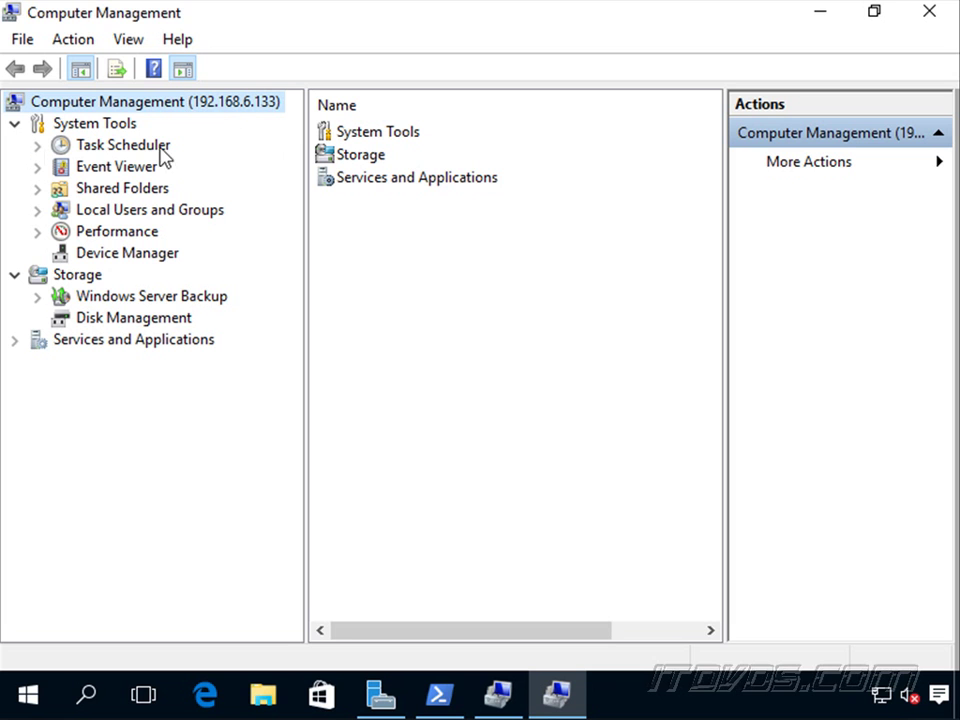
# Step: Examine the remote server's Task Scheduler Library and the Application log under Event Viewer's Windows Logs
pyautogui.click(37, 145)
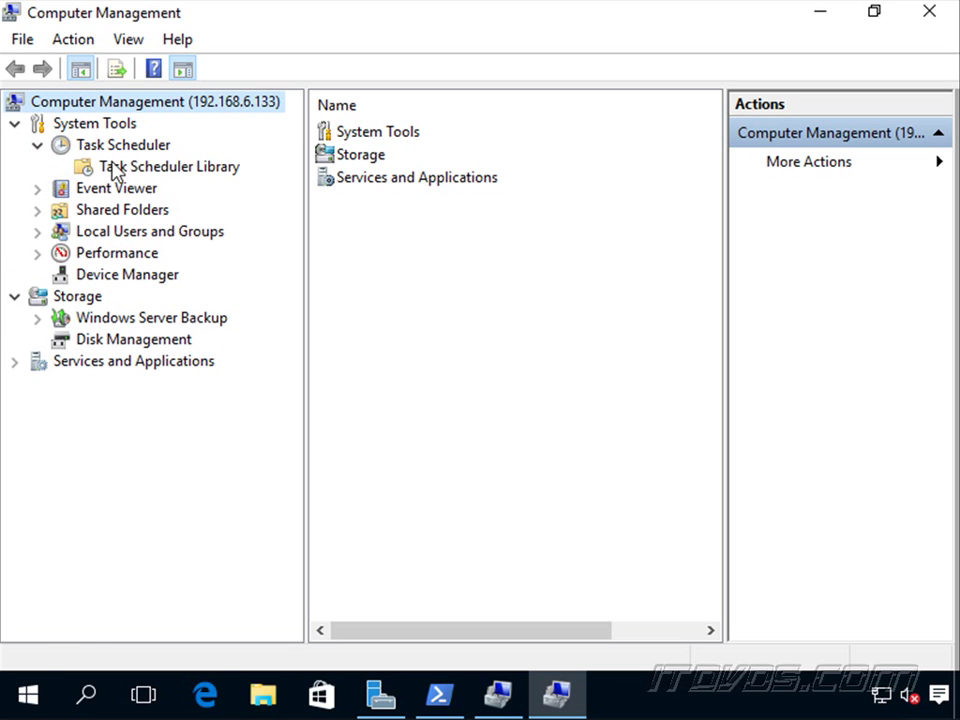
pyautogui.click(115, 167)
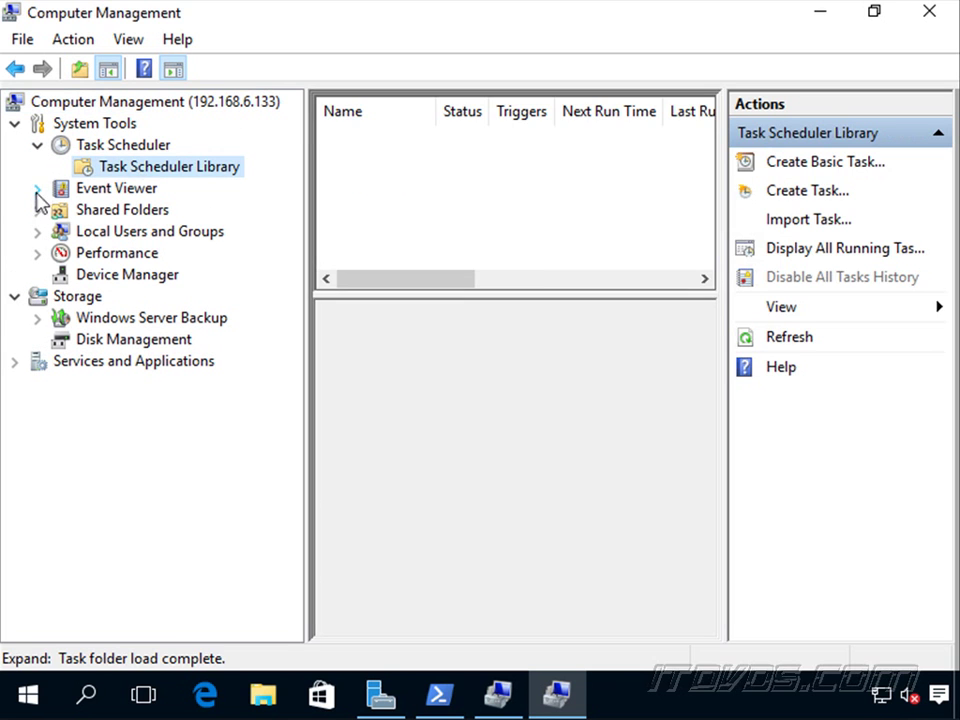
pyautogui.click(37, 190)
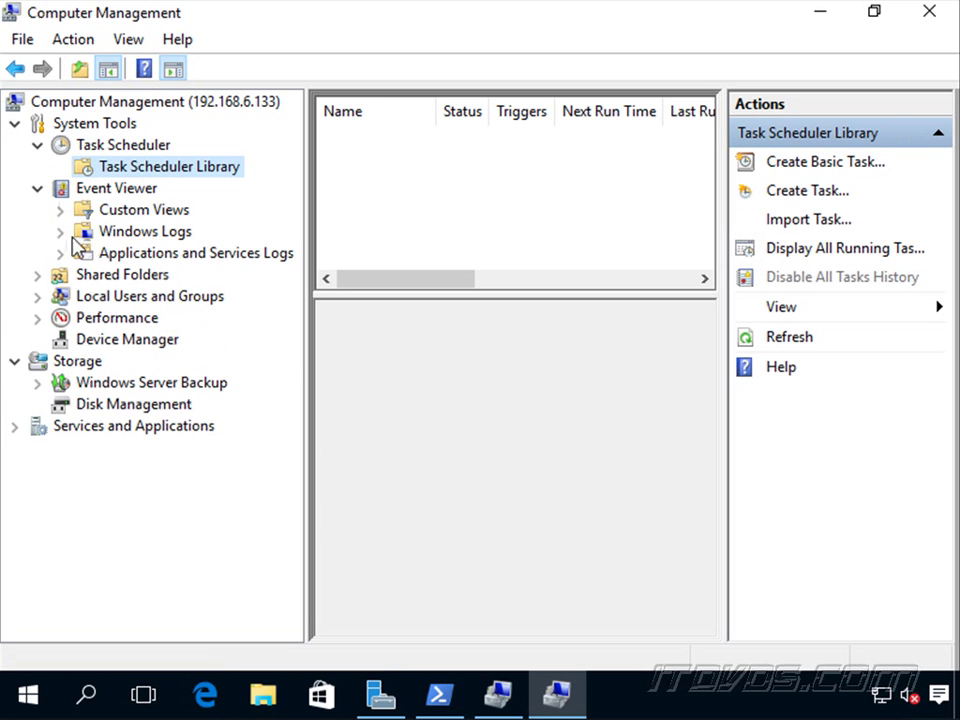
pyautogui.click(60, 232)
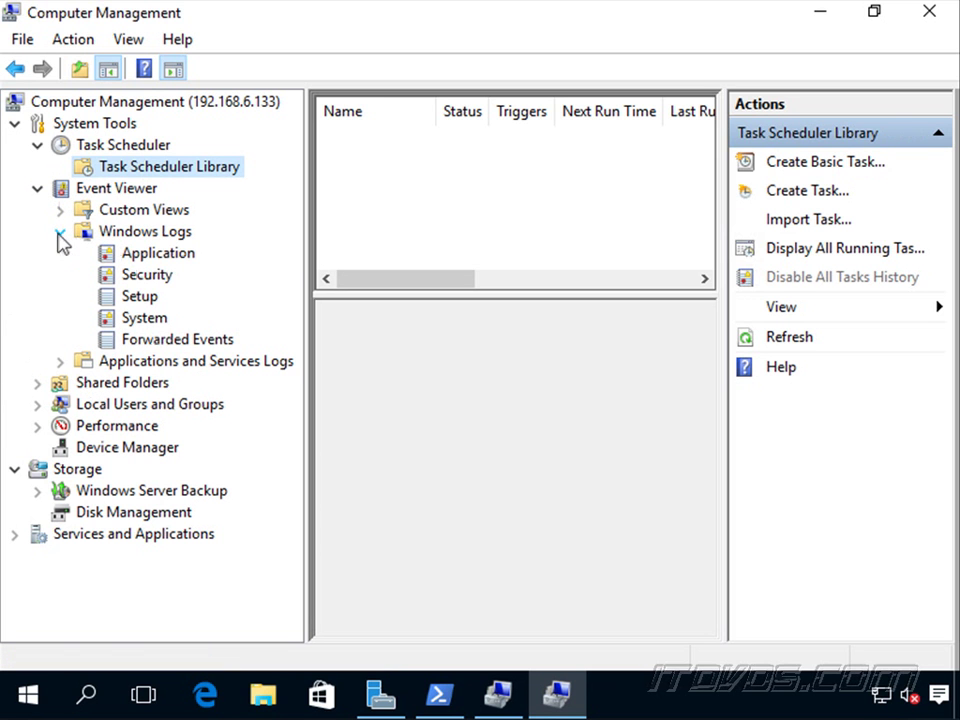
pyautogui.click(165, 256)
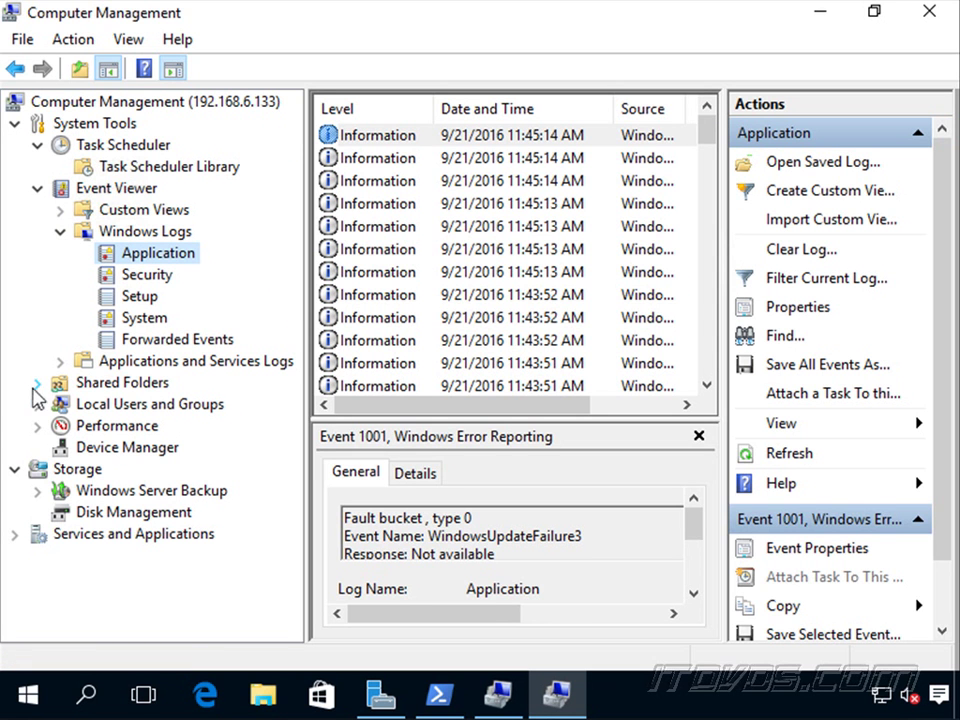
# Step: Expand Shared Folders and Local Users and Groups on the remote server and view its Users list
pyautogui.click(36, 384)
pyautogui.click(38, 469)
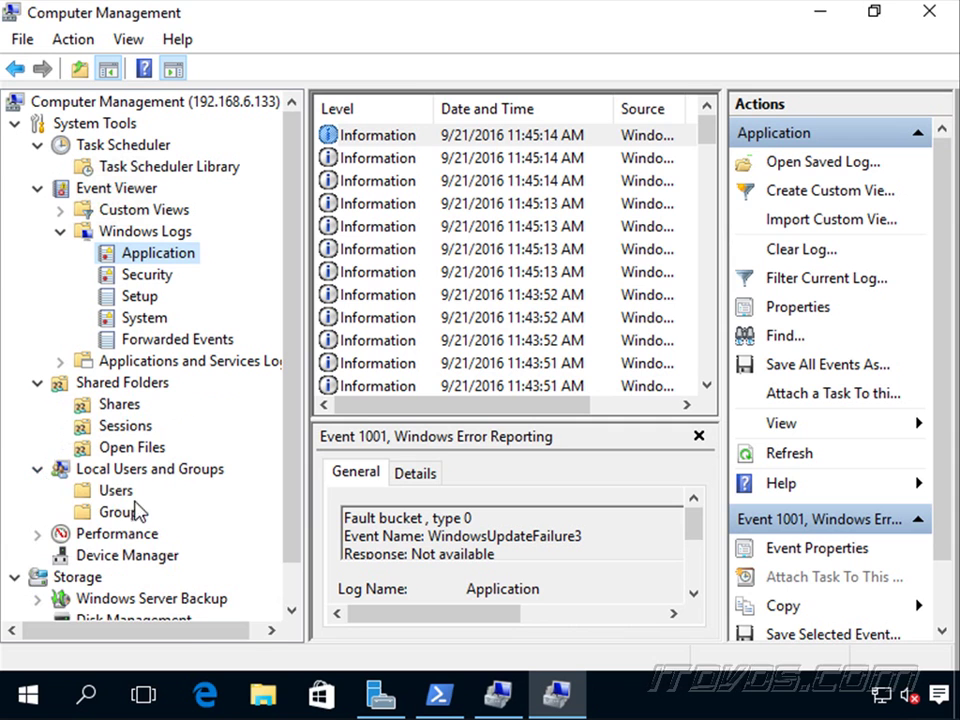
pyautogui.click(116, 490)
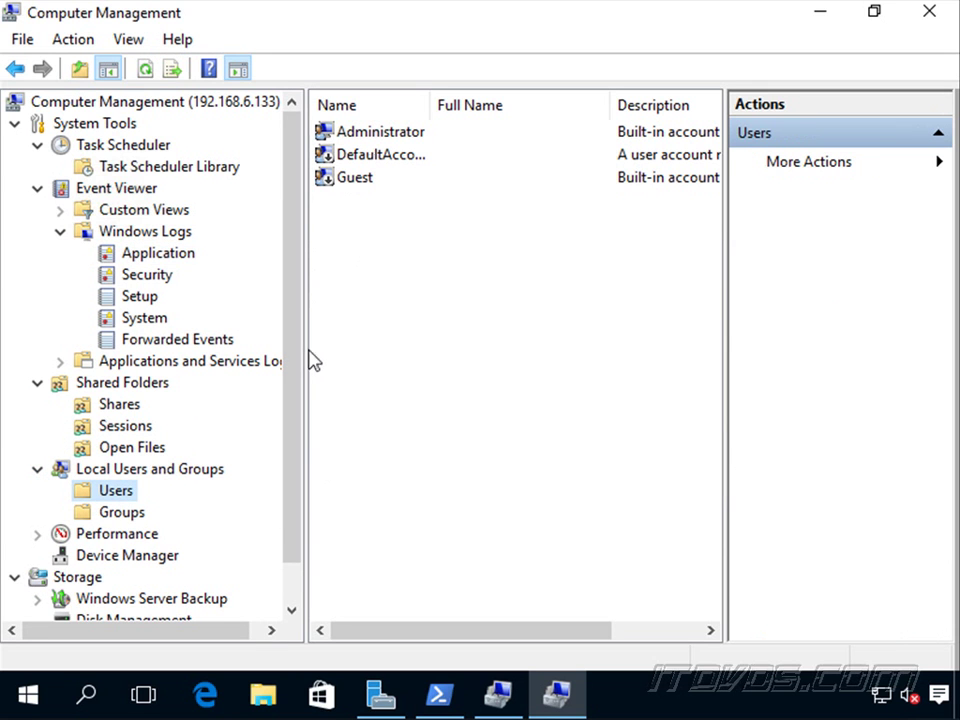
# Step: View the remote server's Performance overview and examine its disks and volumes in Disk Management
pyautogui.scroll(-1, 283, 386)
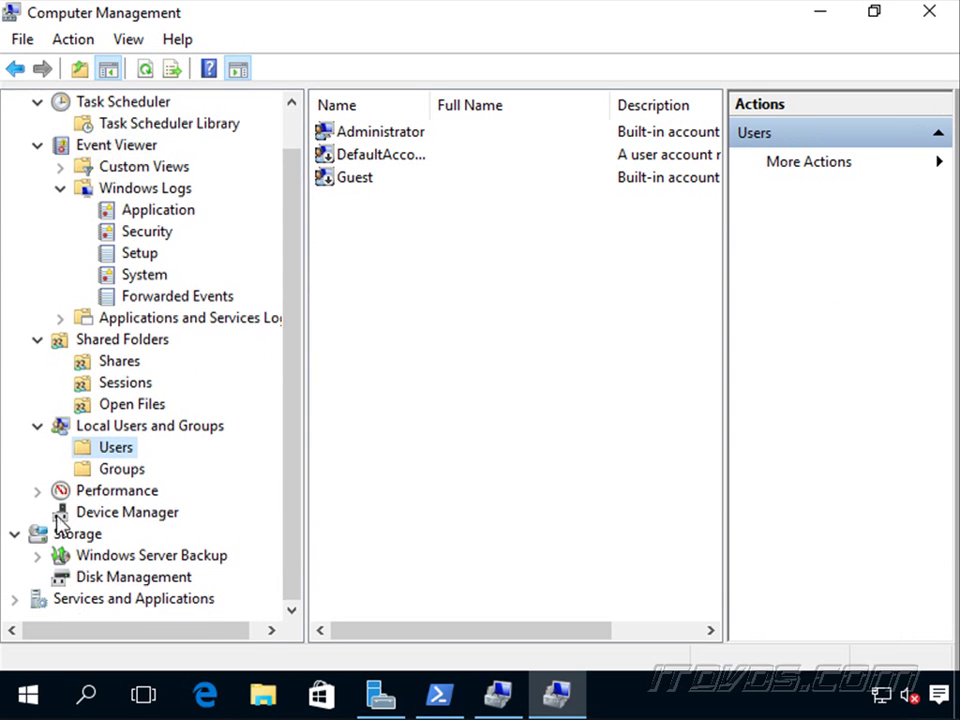
pyautogui.click(84, 491)
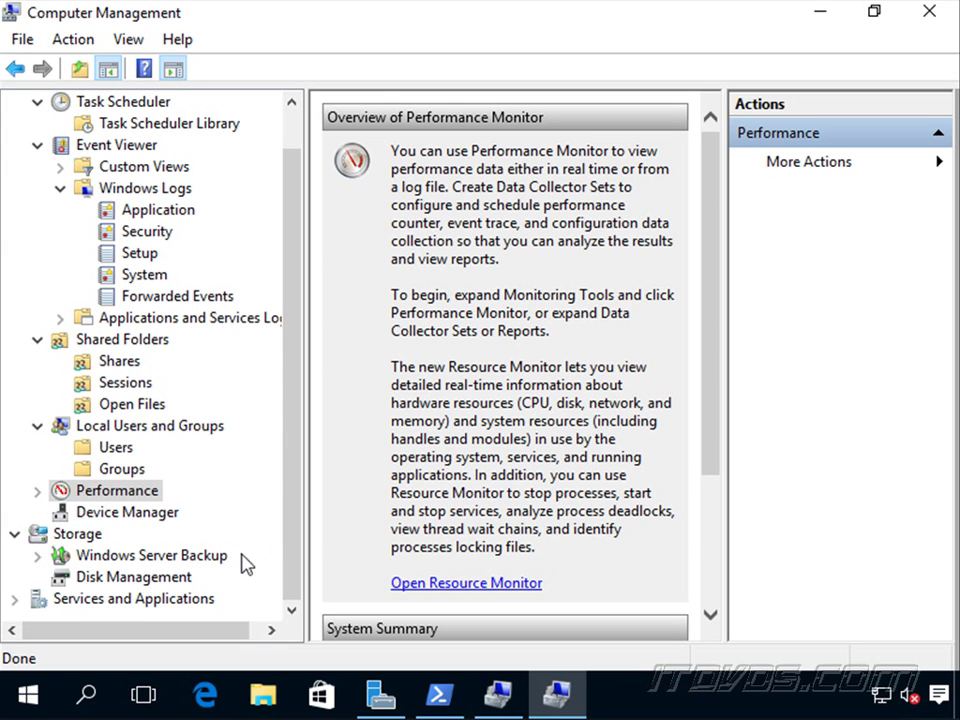
pyautogui.click(107, 580)
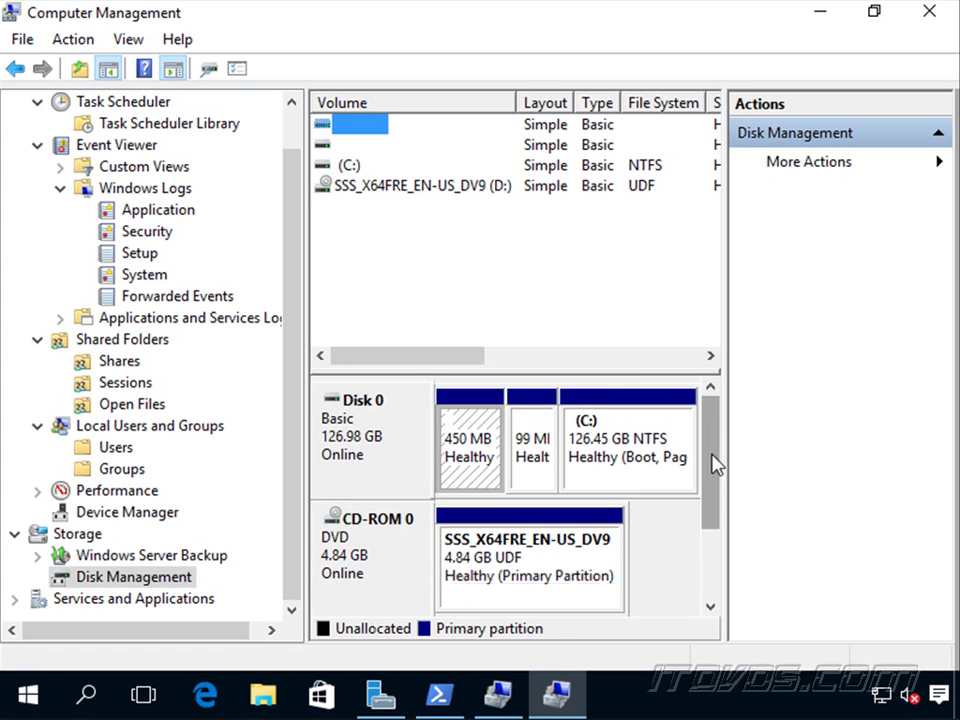
pyautogui.moveTo(714, 461); pyautogui.dragTo(714, 505)
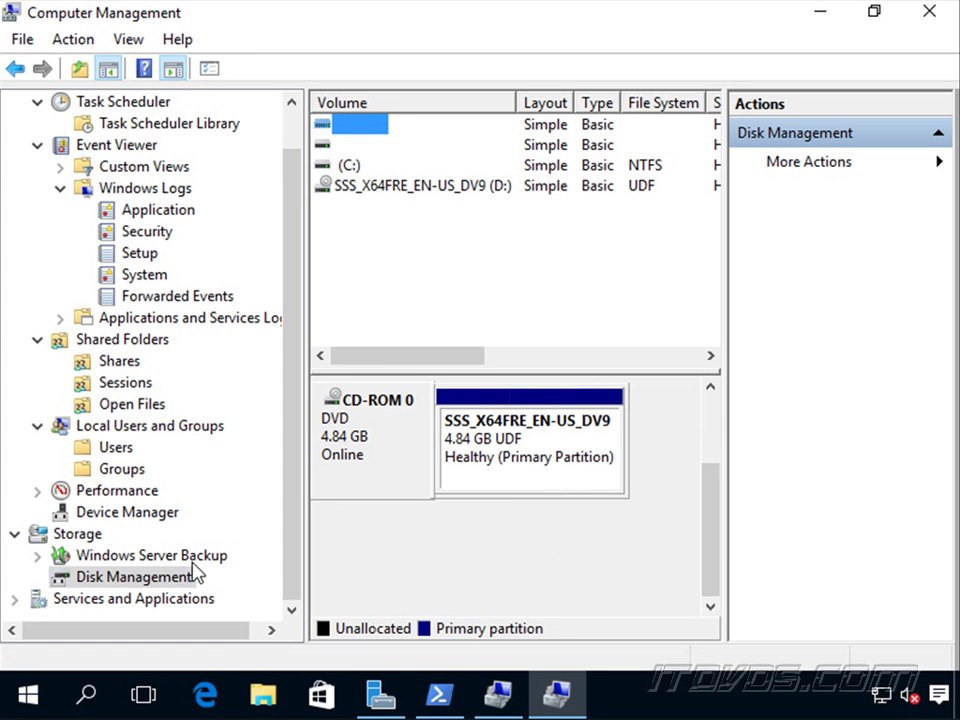
# Step: Expand Services and Applications on the remote server and show its Services list in the Standard view
pyautogui.click(17, 599)
pyautogui.click(101, 579)
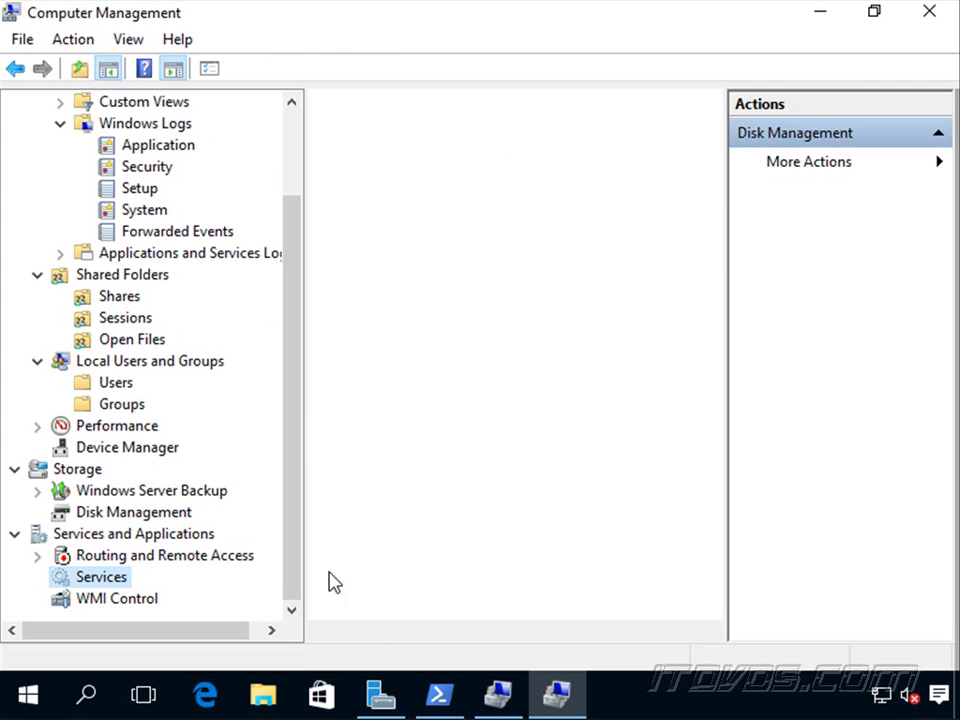
pyautogui.click(440, 632)
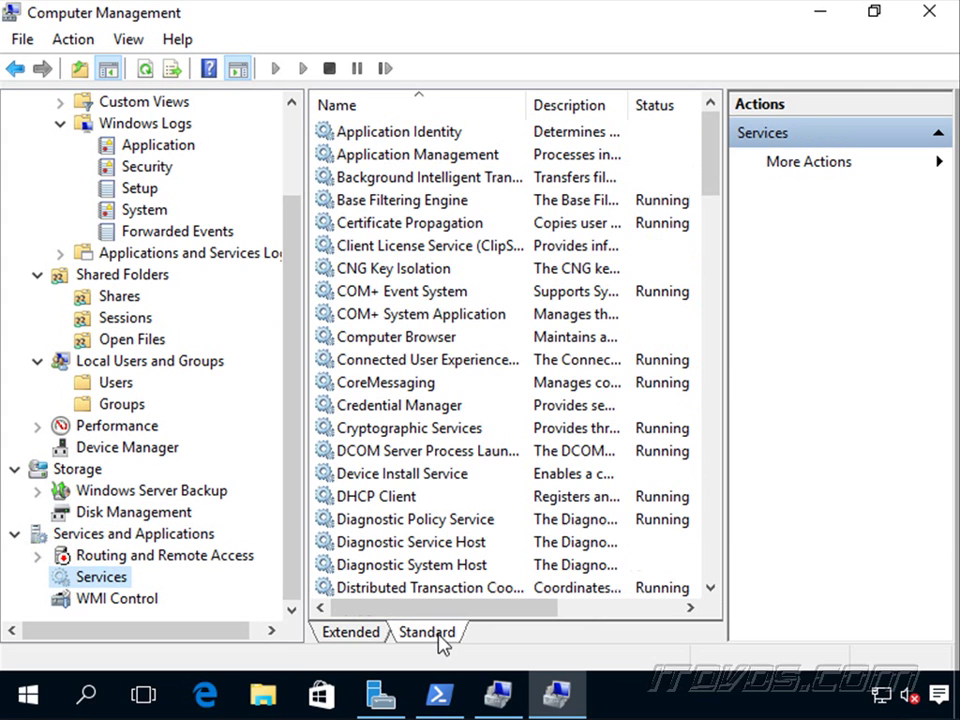